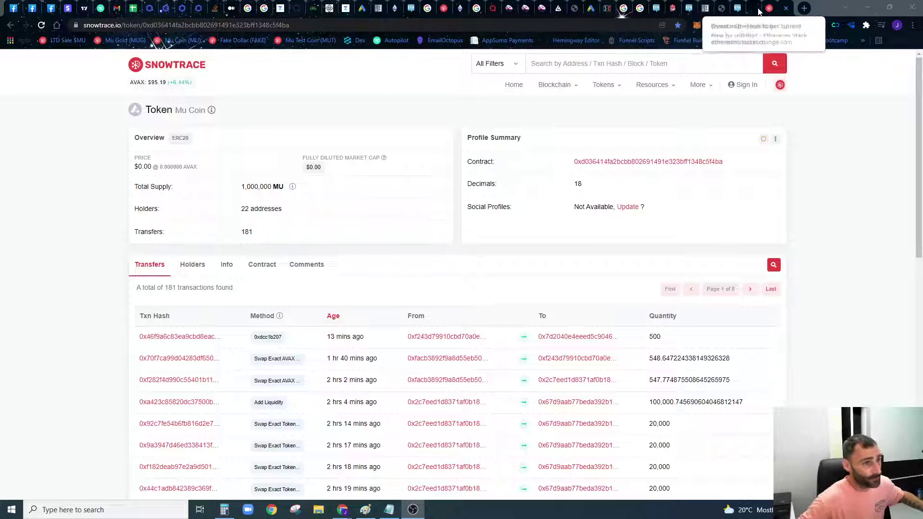
Set up a swap on Trader Joe that pays 1 AVAX for MU
{"action": "left_click", "coordinate": [735, 7]}
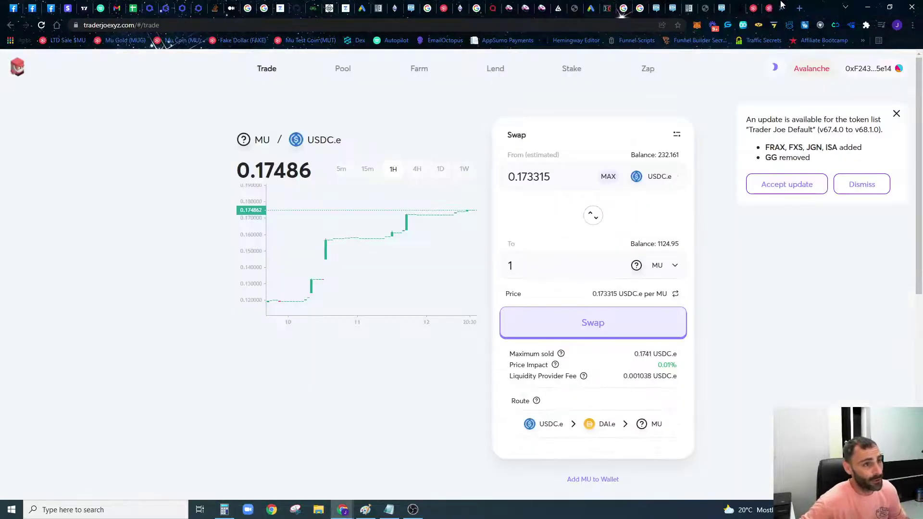
{"action": "left_click", "coordinate": [542, 7]}
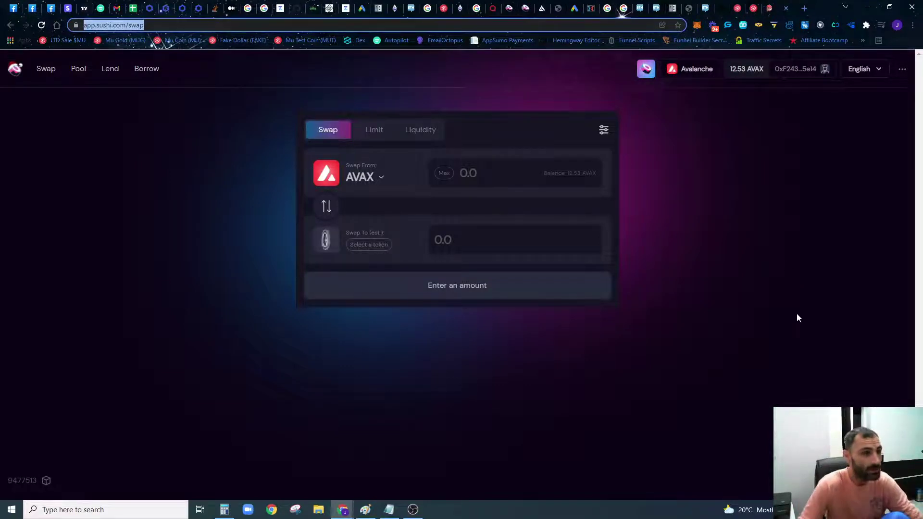
{"action": "left_click", "coordinate": [758, 6]}
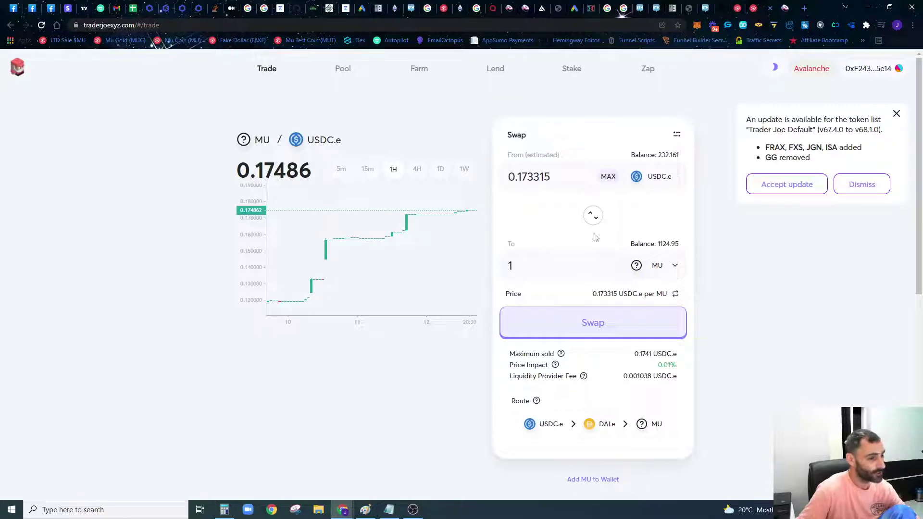
{"action": "double_click", "coordinate": [563, 180]}
{"action": "left_click", "coordinate": [657, 176]}
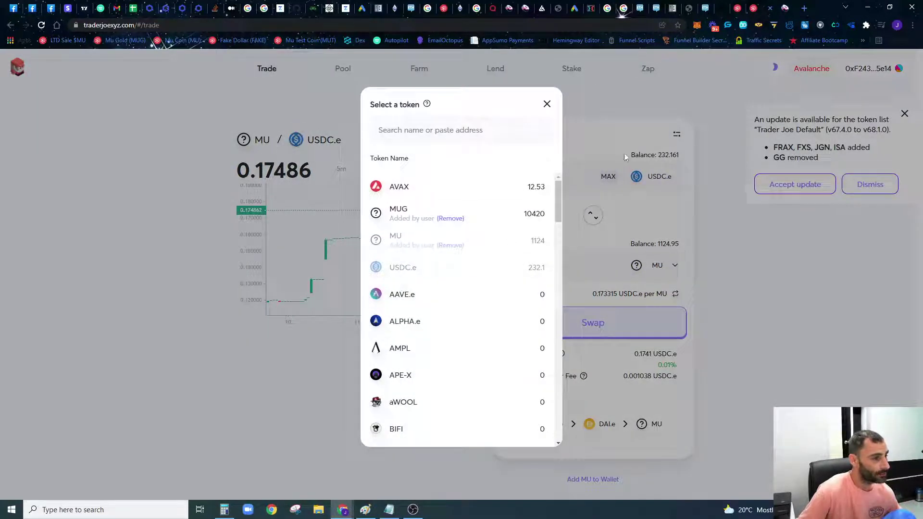
{"action": "left_click", "coordinate": [415, 190]}
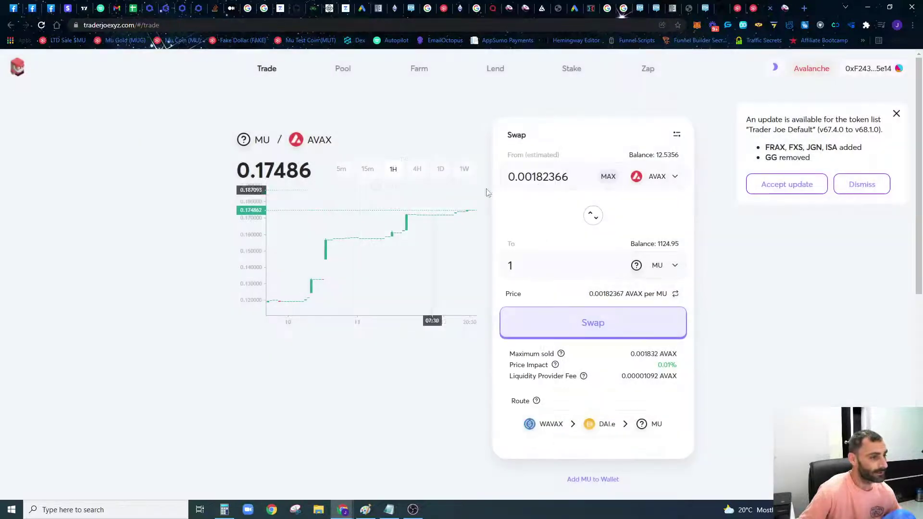
{"action": "double_click", "coordinate": [531, 183]}
{"action": "type", "text": "1"}
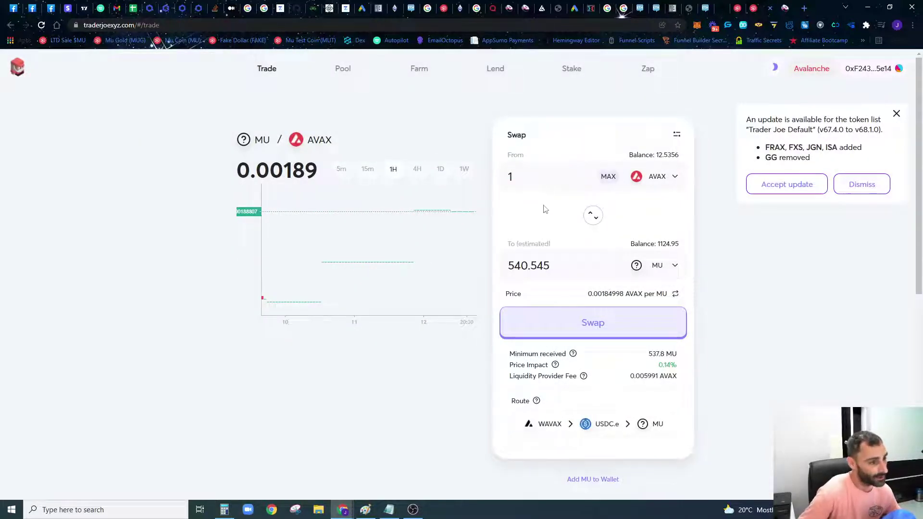
Search the receiving token list for "mu" and close the list without changing the token
{"action": "double_click", "coordinate": [563, 266]}
{"action": "left_click_drag", "start_coordinate": [562, 266], "coordinate": [504, 269]}
{"action": "left_click", "coordinate": [657, 265]}
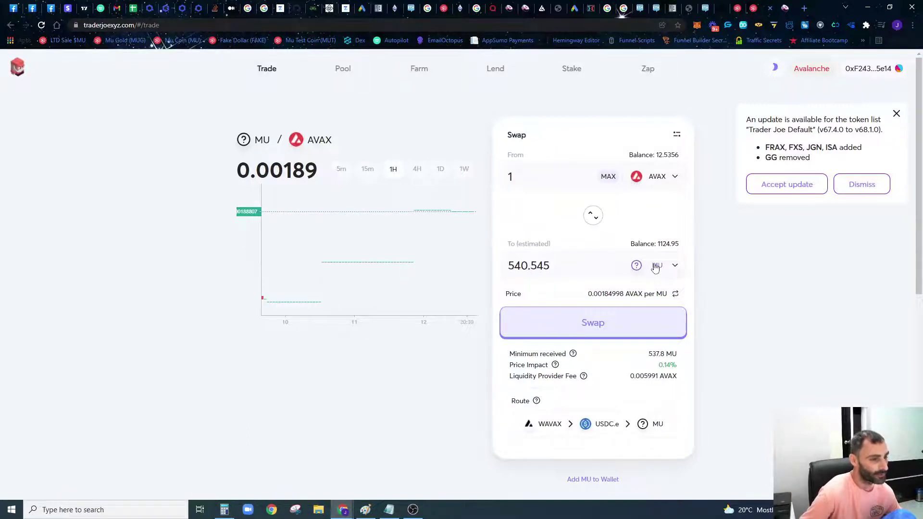
{"action": "type", "text": "mu"}
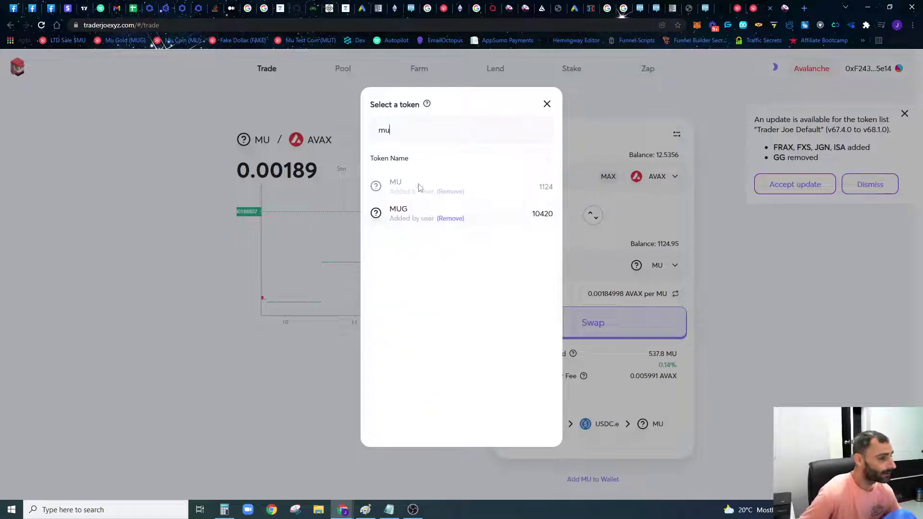
{"action": "left_click", "coordinate": [790, 282]}
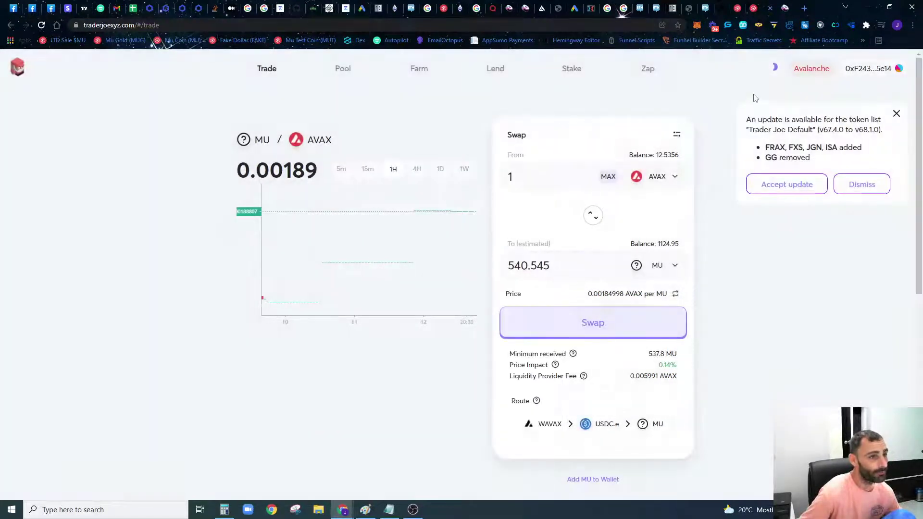
Copy the Mu Coin contract address from Snowtrace and look it up in Trader Joe's receiving token list
{"action": "left_click", "coordinate": [754, 7]}
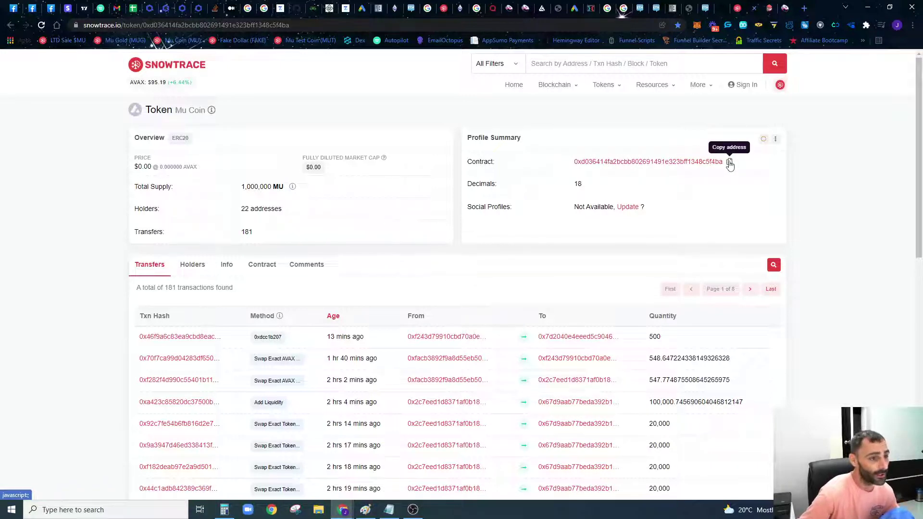
{"action": "key", "text": "ctrl+Tab"}
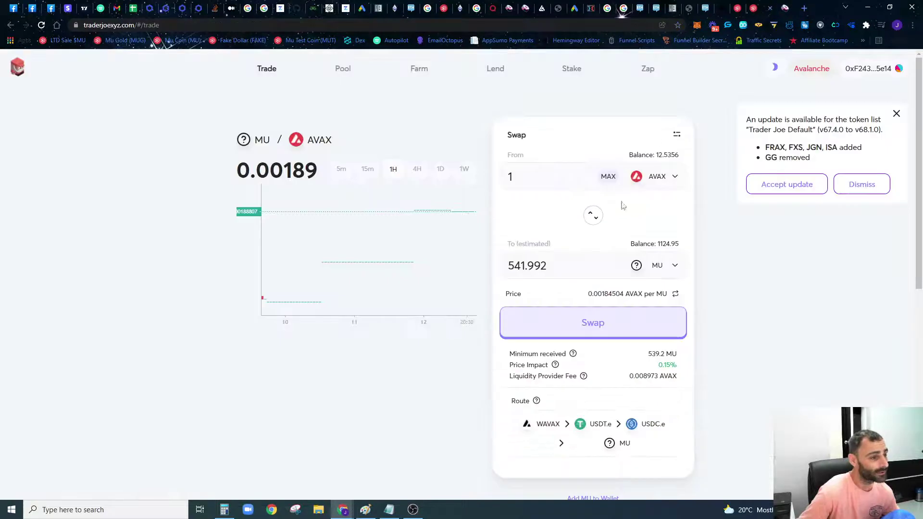
{"action": "left_click", "coordinate": [655, 266]}
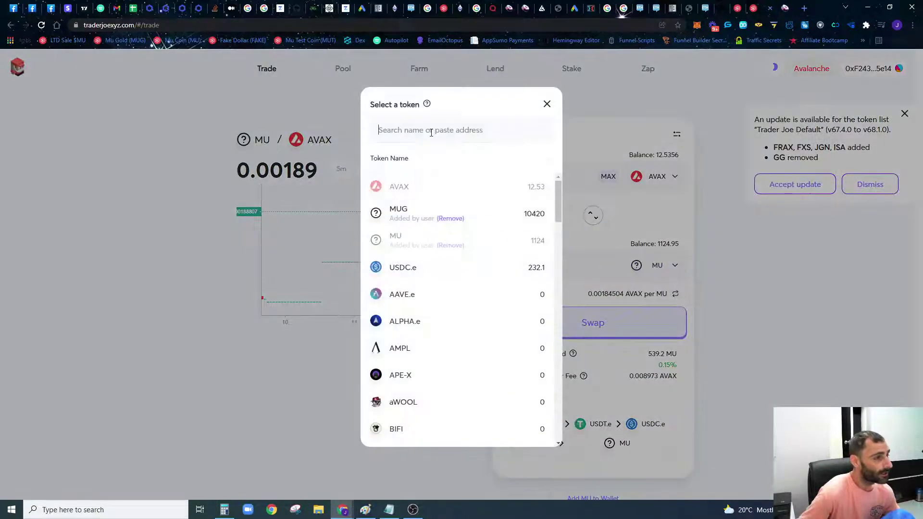
{"action": "key", "text": "ctrl+v"}
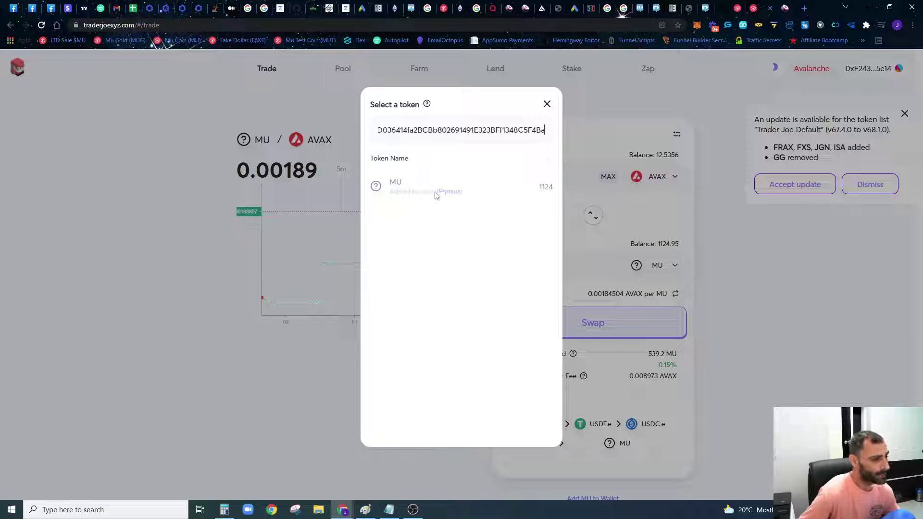
{"action": "left_click", "coordinate": [403, 193]}
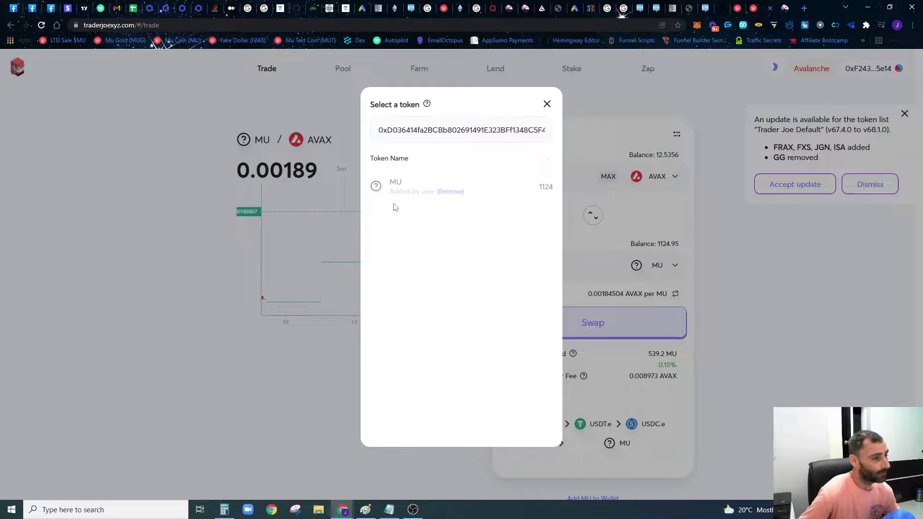
{"action": "left_click", "coordinate": [601, 247]}
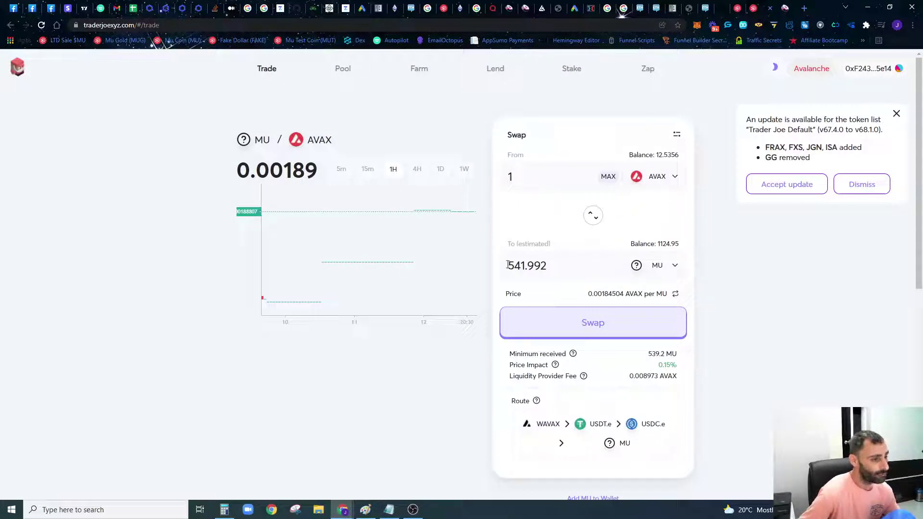
Submit the swap of 1 AVAX for MU, accepting the updated price and confirming the transaction in MetaMask
{"action": "left_click", "coordinate": [580, 329]}
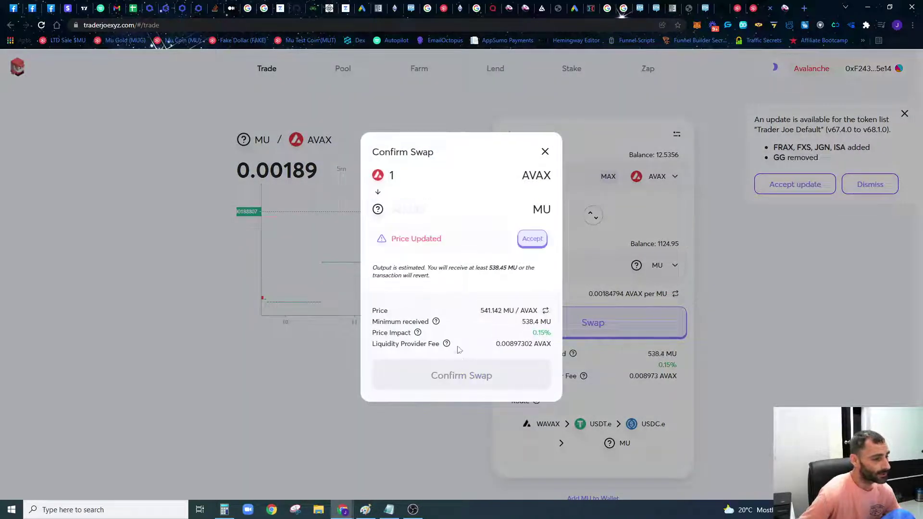
{"action": "left_click", "coordinate": [533, 239]}
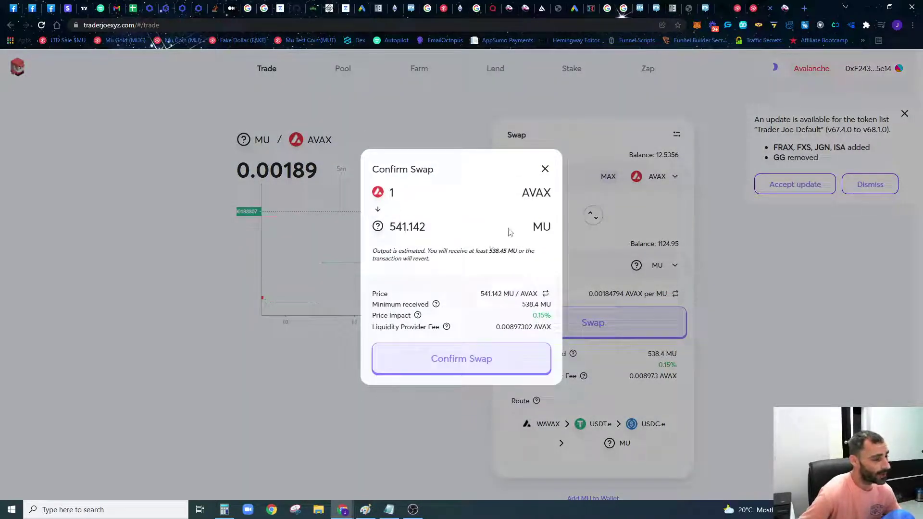
{"action": "left_click", "coordinate": [464, 360]}
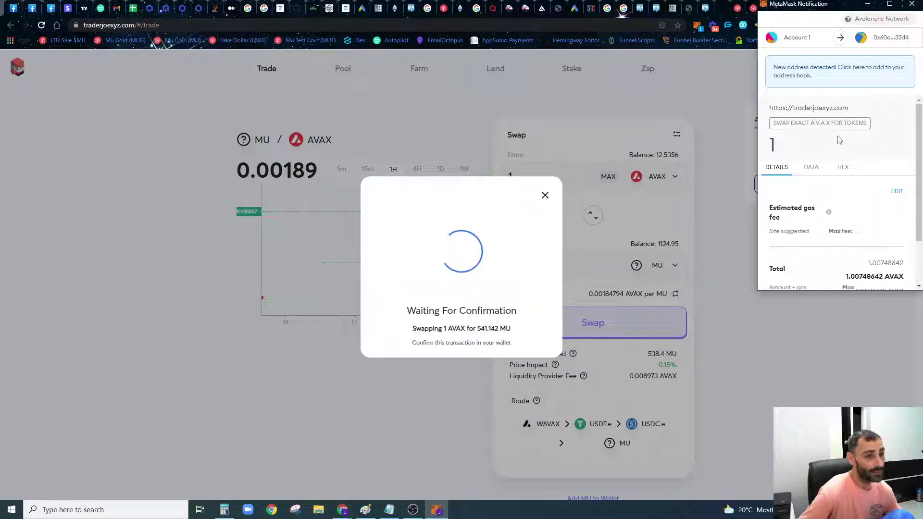
{"action": "scroll", "coordinate": [841, 144], "scroll_direction": "down", "scroll_amount": 2}
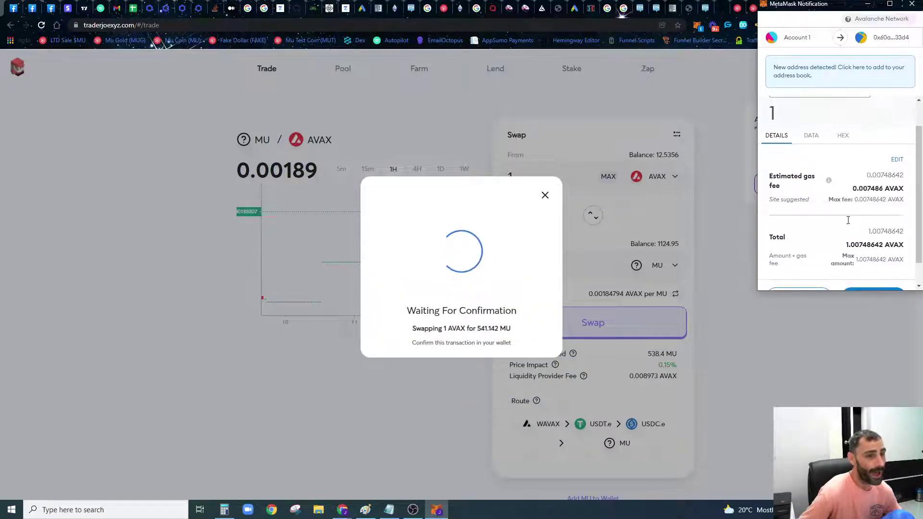
{"action": "scroll", "coordinate": [849, 220], "scroll_direction": "up", "scroll_amount": 1}
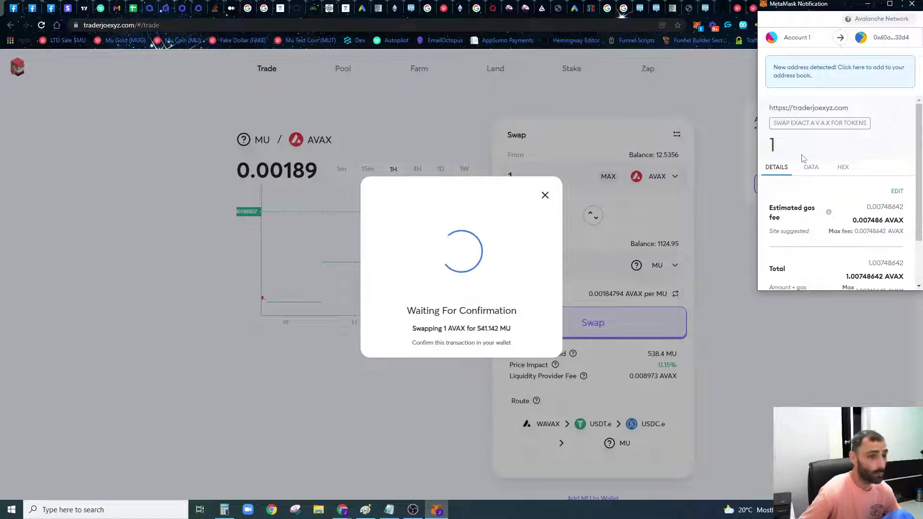
{"action": "scroll", "coordinate": [837, 217], "scroll_direction": "down", "scroll_amount": 2}
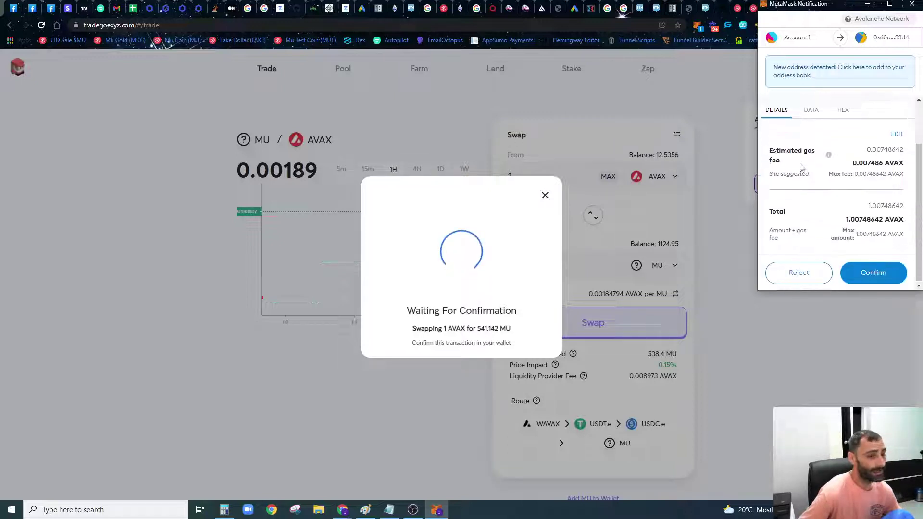
{"action": "left_click", "coordinate": [874, 272]}
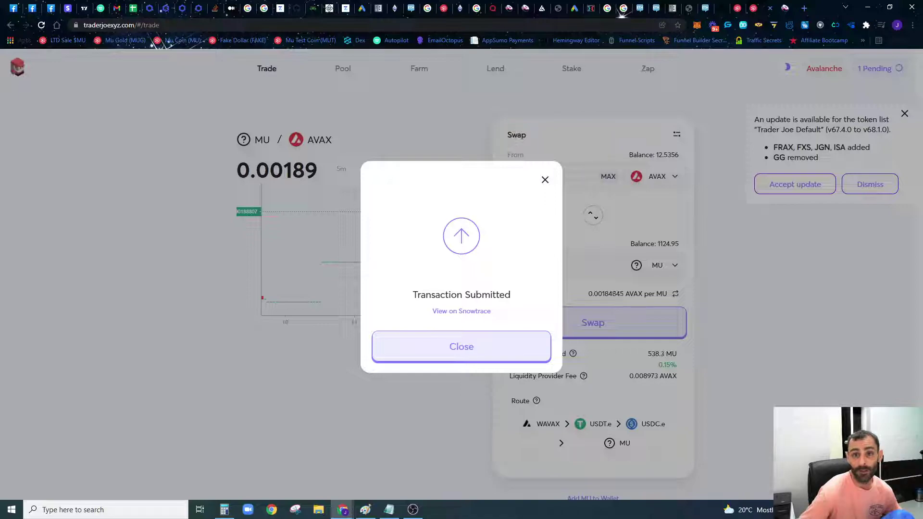
Look over the Crypto playlist on YouTube, and return to Trader Joe to close the submitted-transaction notice
{"action": "key", "text": "ctrl+Tab"}
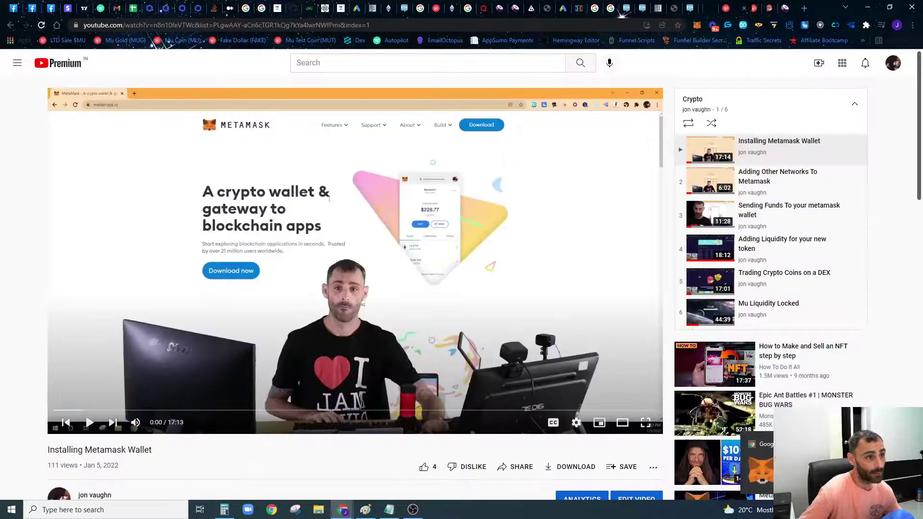
{"action": "scroll", "coordinate": [768, 246], "scroll_direction": "down", "scroll_amount": 5}
{"action": "scroll", "coordinate": [768, 245], "scroll_direction": "up", "scroll_amount": 6}
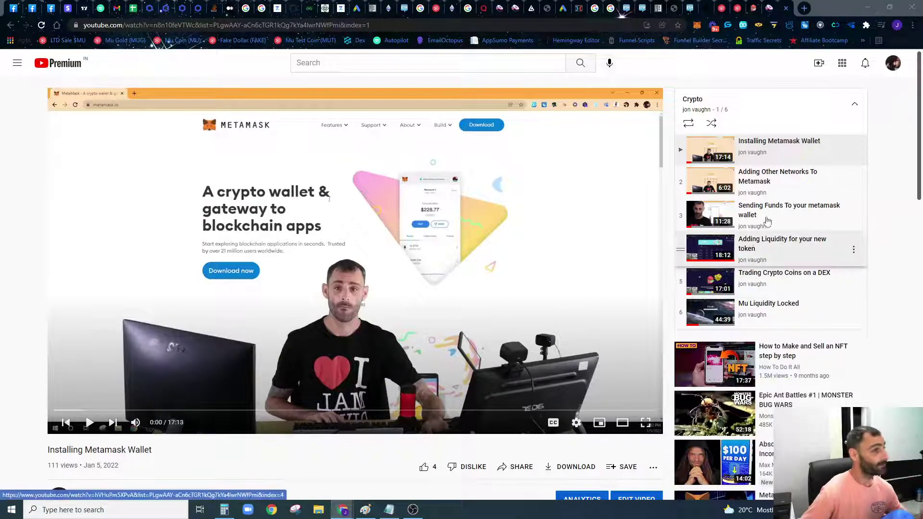
{"action": "left_click", "coordinate": [755, 4]}
{"action": "left_click", "coordinate": [443, 354]}
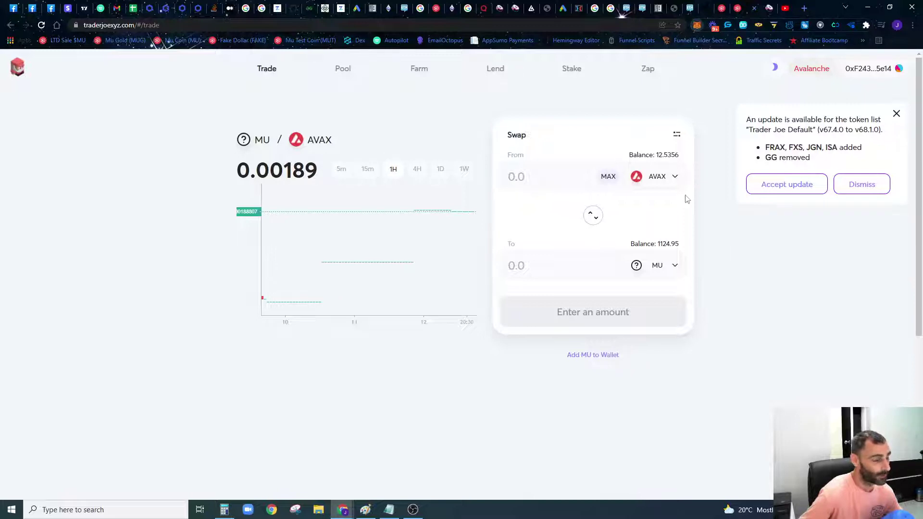
Check the account's balance and recent activity in MetaMask, and enter 1 AVAX as the amount to swap
{"action": "key", "text": "alt+shift+m"}
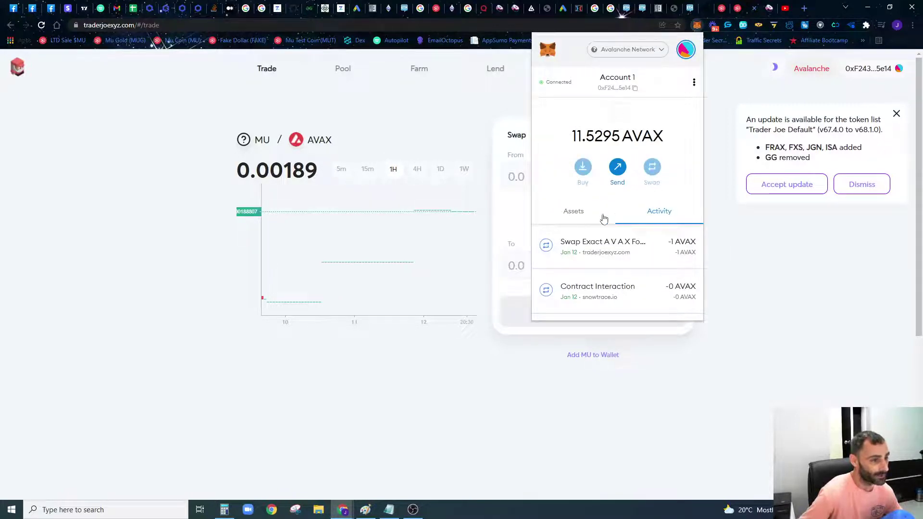
{"action": "left_click", "coordinate": [772, 275]}
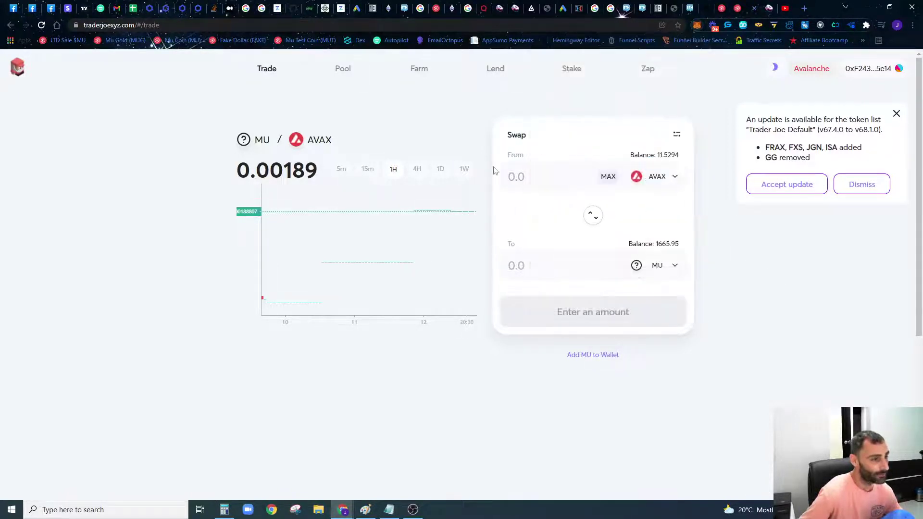
{"action": "type", "text": "1"}
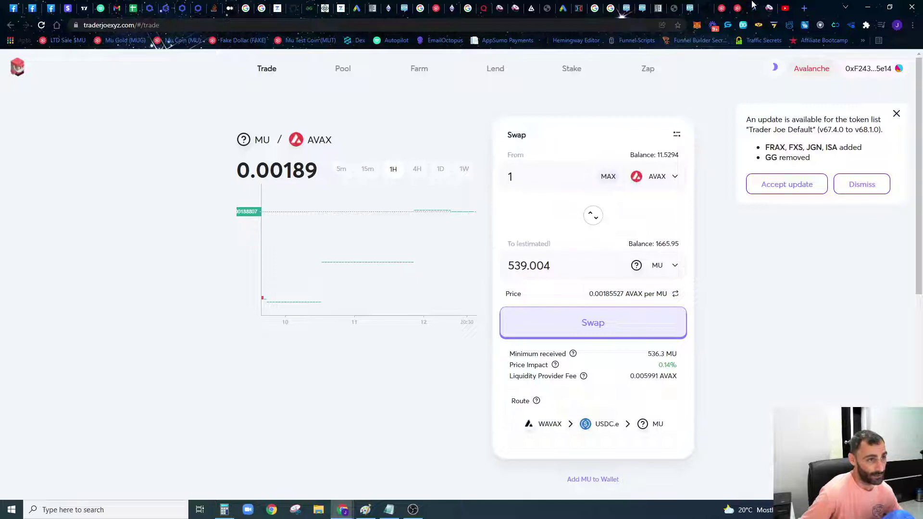
Search Google for "sushi swap", open the sushi.com site and enter its swap app
{"action": "left_click", "coordinate": [770, 5]}
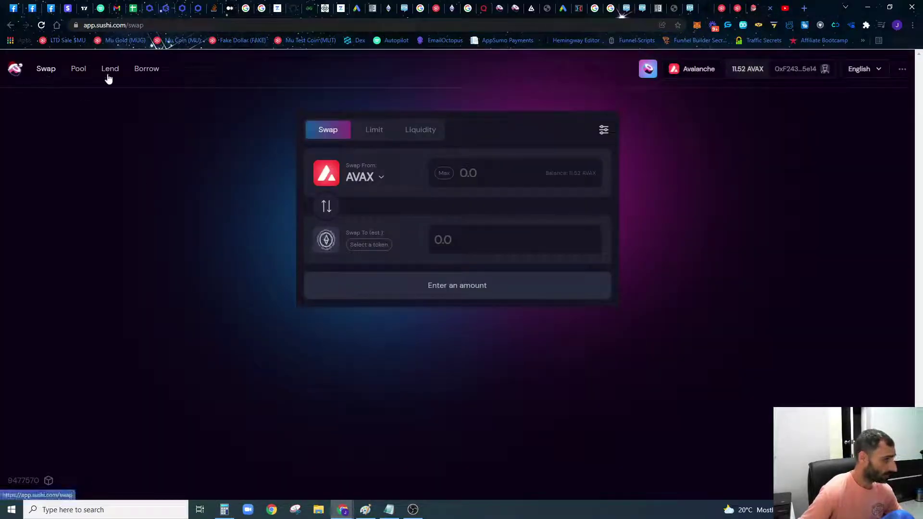
{"action": "left_click", "coordinate": [213, 25]}
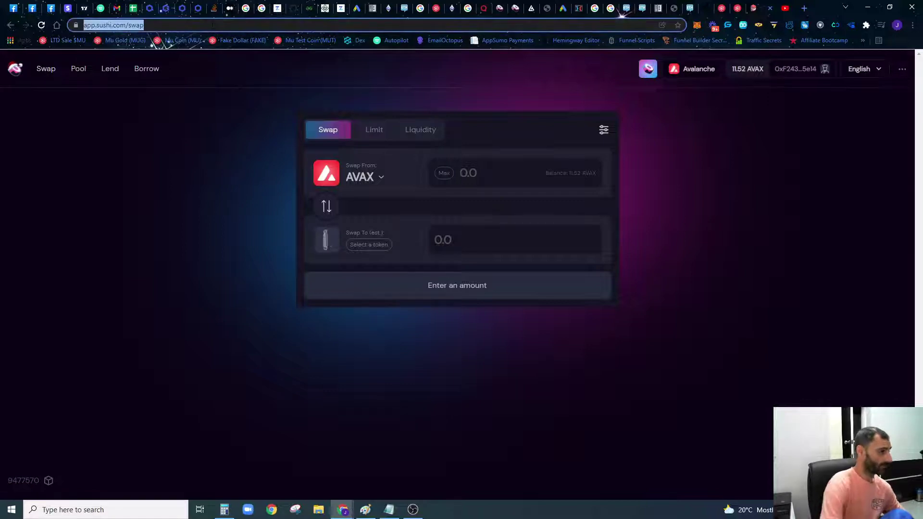
{"action": "type", "text": "s"}
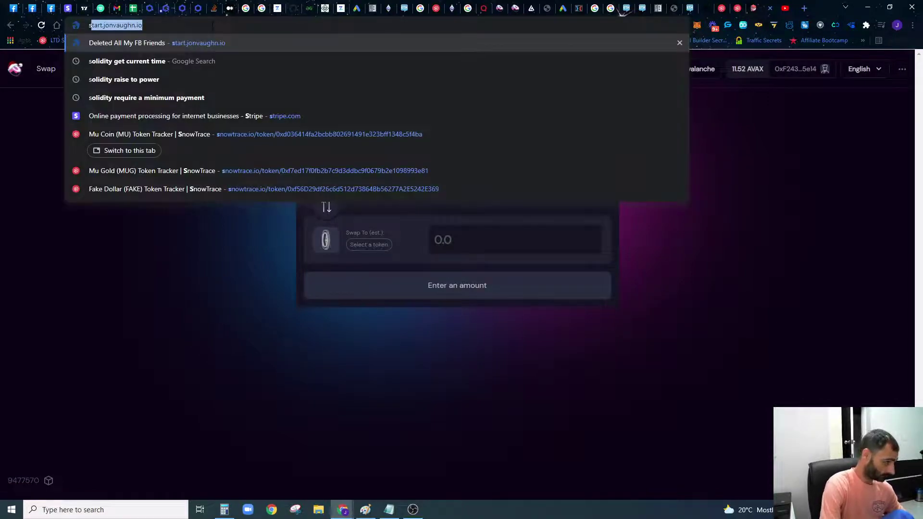
{"action": "type", "text": "ushi swap"}
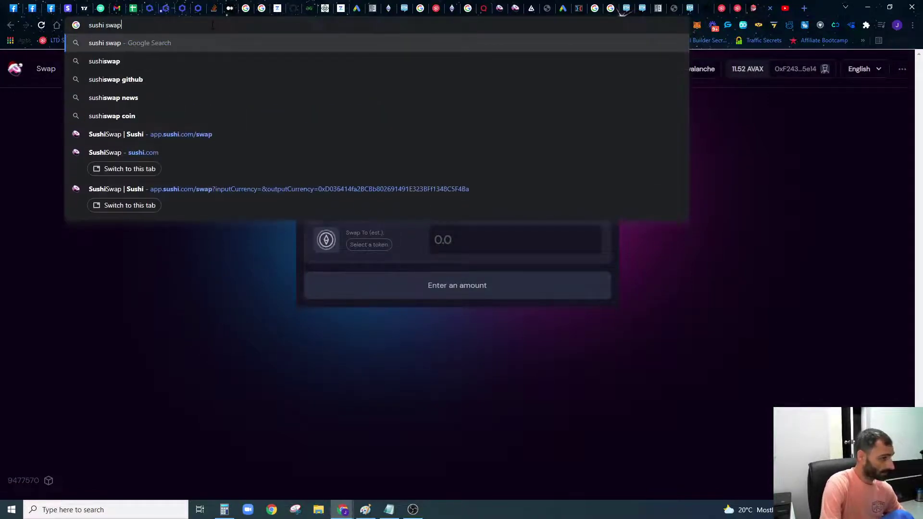
{"action": "key", "text": "Return"}
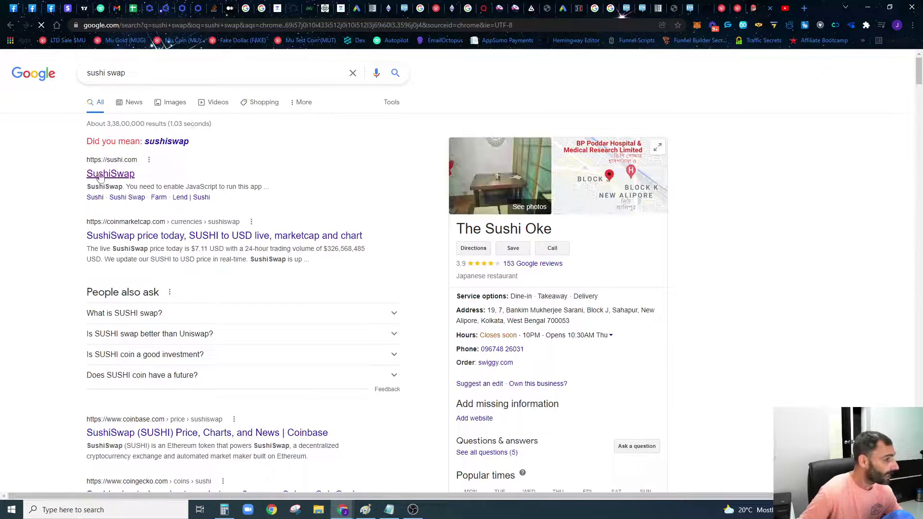
{"action": "left_click", "coordinate": [100, 177]}
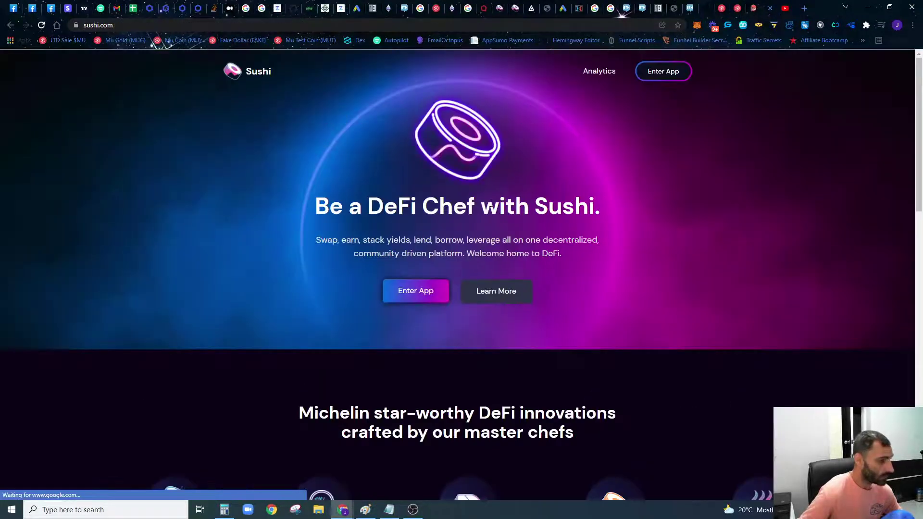
{"action": "left_click", "coordinate": [667, 77]}
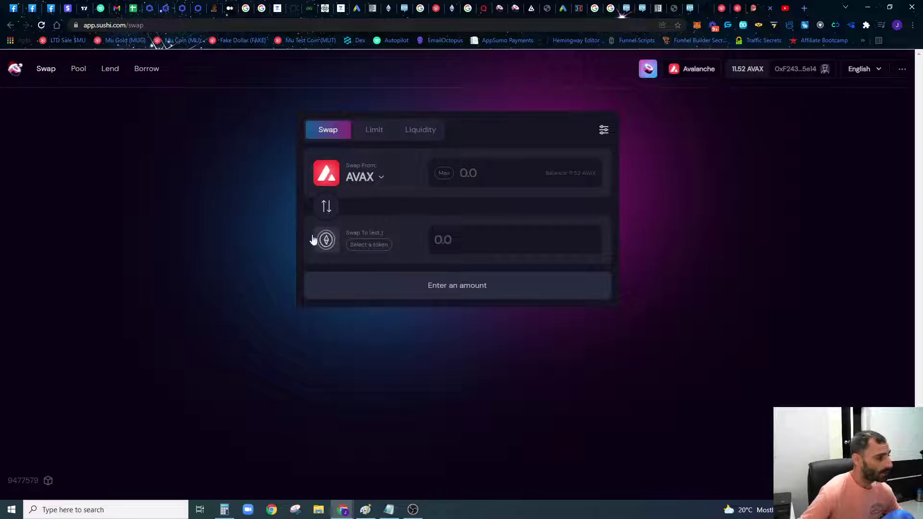
Select MU as the token to receive by searching "mu" and using the Mu Coin contract address copied from its Snowtrace page
{"action": "left_click", "coordinate": [356, 249]}
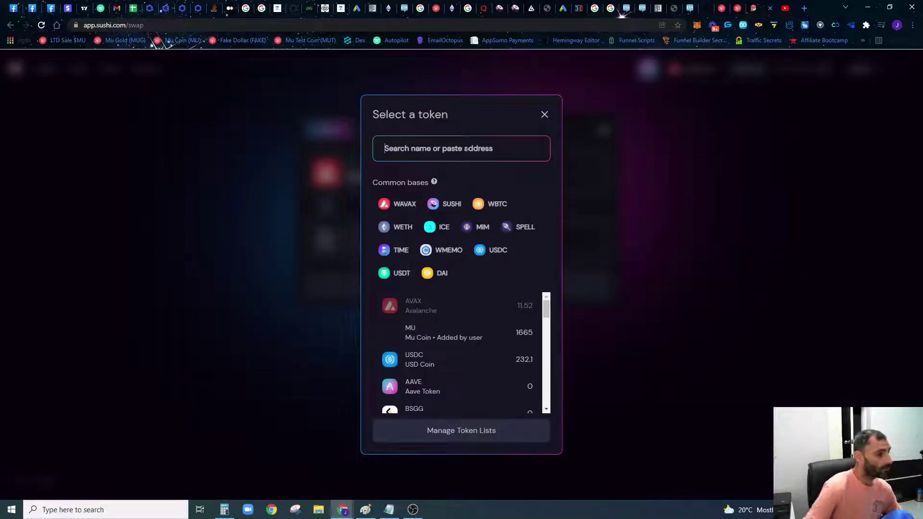
{"action": "type", "text": "mu"}
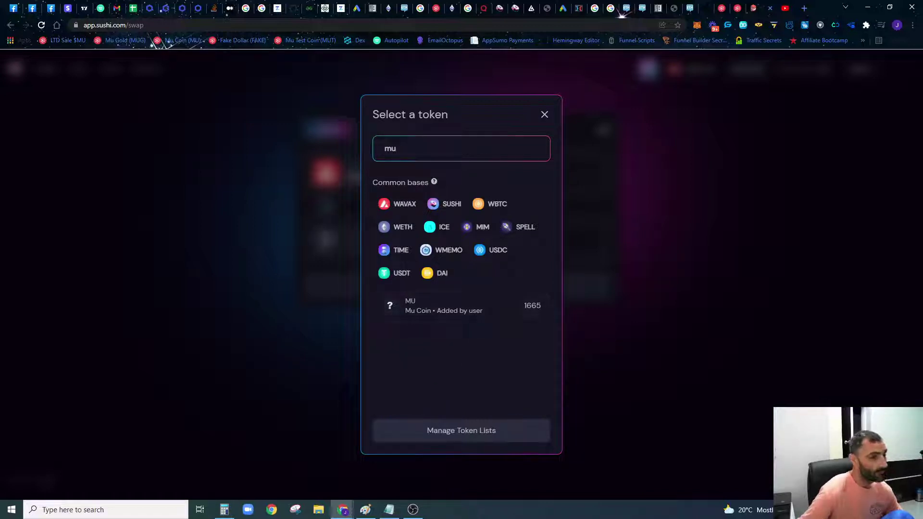
{"action": "left_click", "coordinate": [739, 7]}
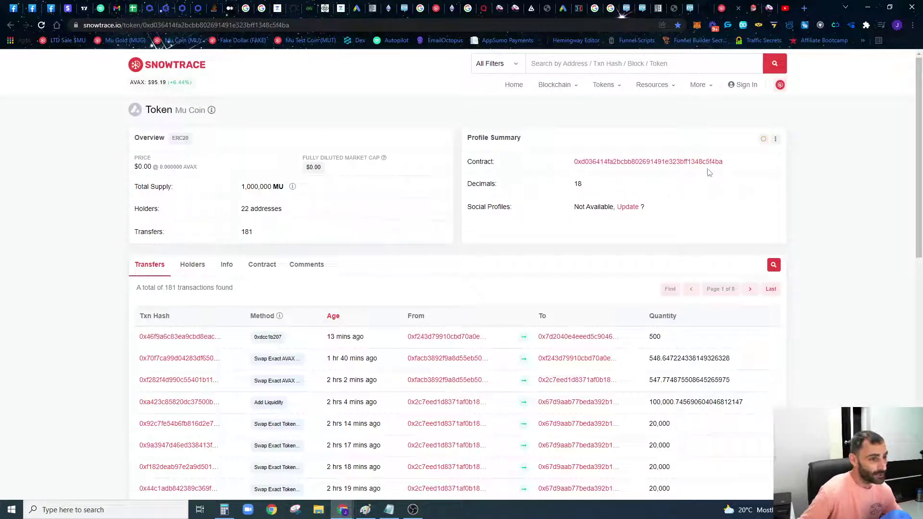
{"action": "left_click", "coordinate": [730, 161]}
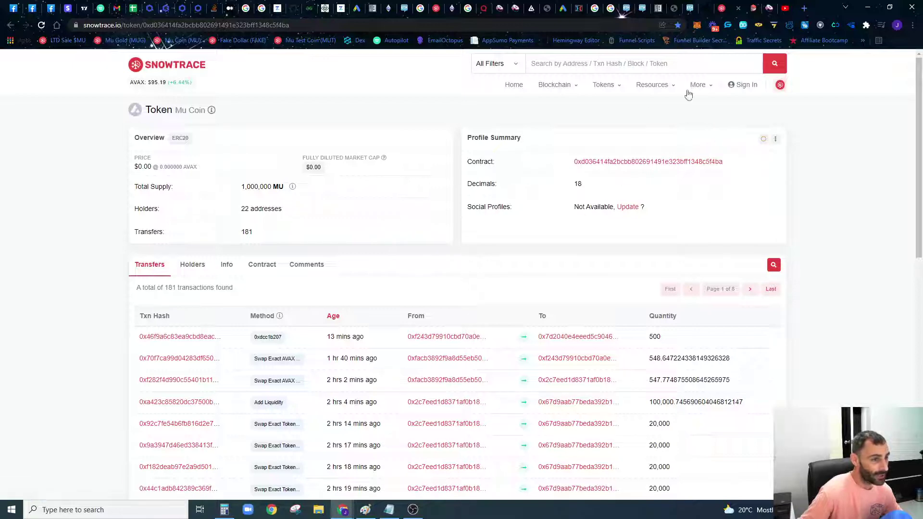
{"action": "left_click", "coordinate": [770, 11]}
{"action": "key", "text": "ctrl+a"}
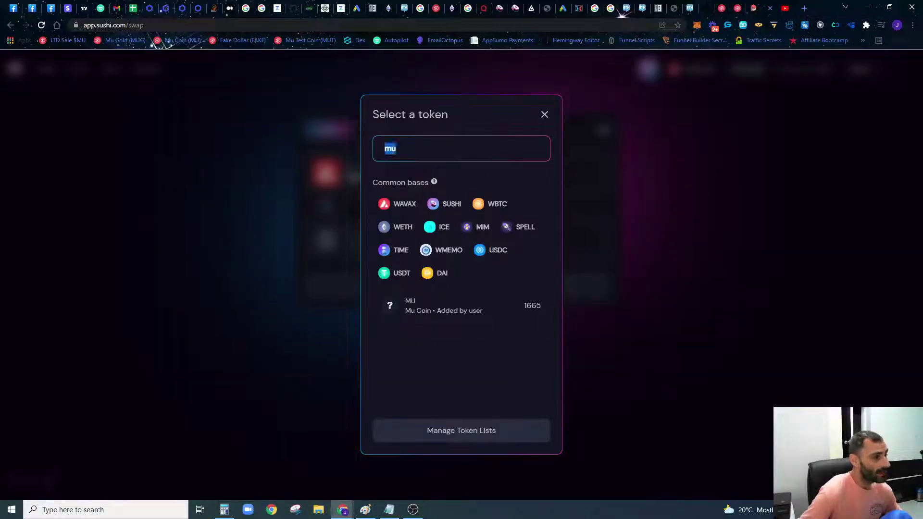
{"action": "key", "text": "ctrl+v"}
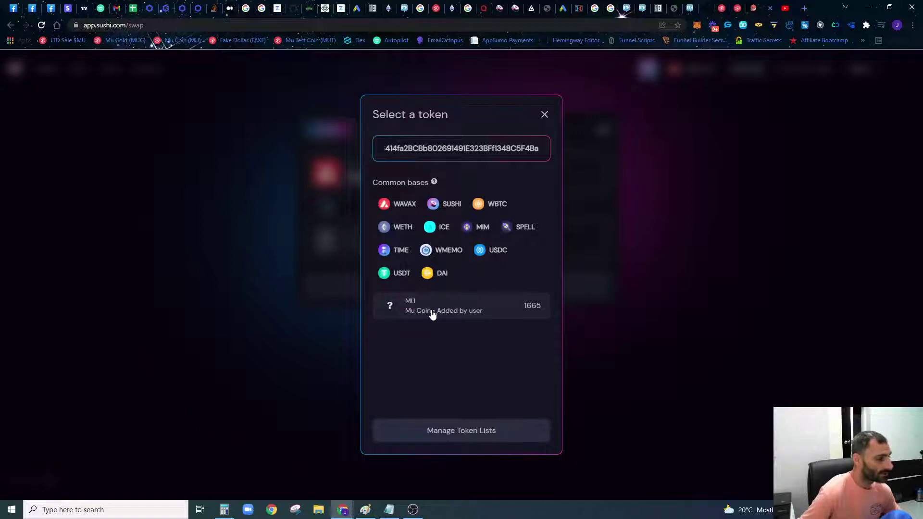
{"action": "left_click", "coordinate": [432, 311]}
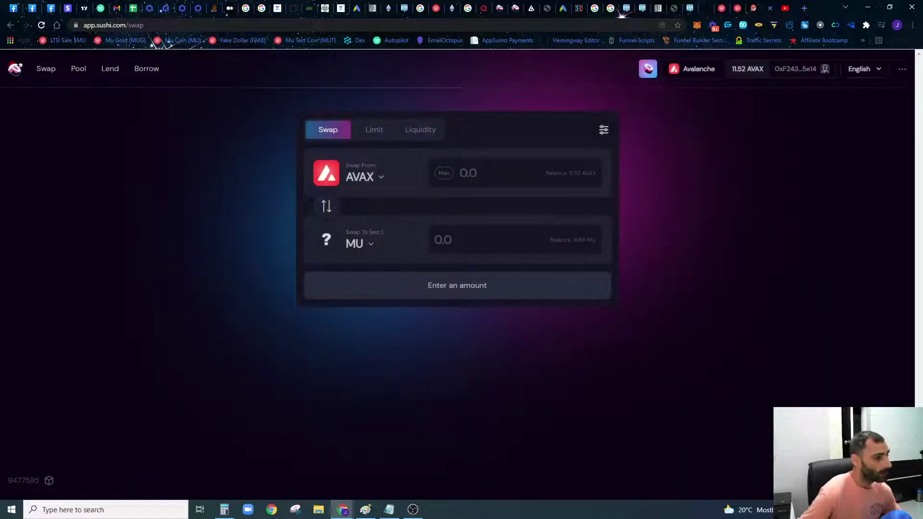
Enter 1 AVAX as the amount to swap and compare the MU estimate with Trader Joe's quote
{"action": "left_click", "coordinate": [469, 174]}
{"action": "type", "text": "1"}
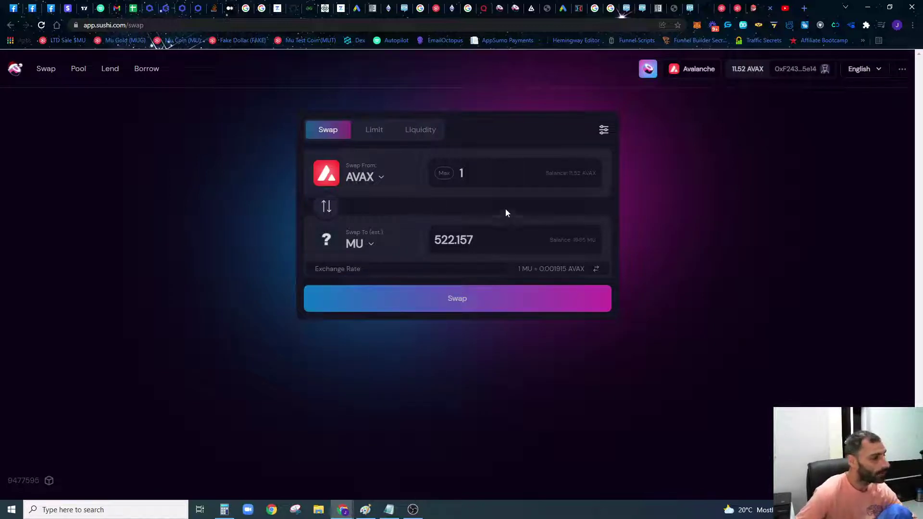
{"action": "left_click", "coordinate": [753, 8]}
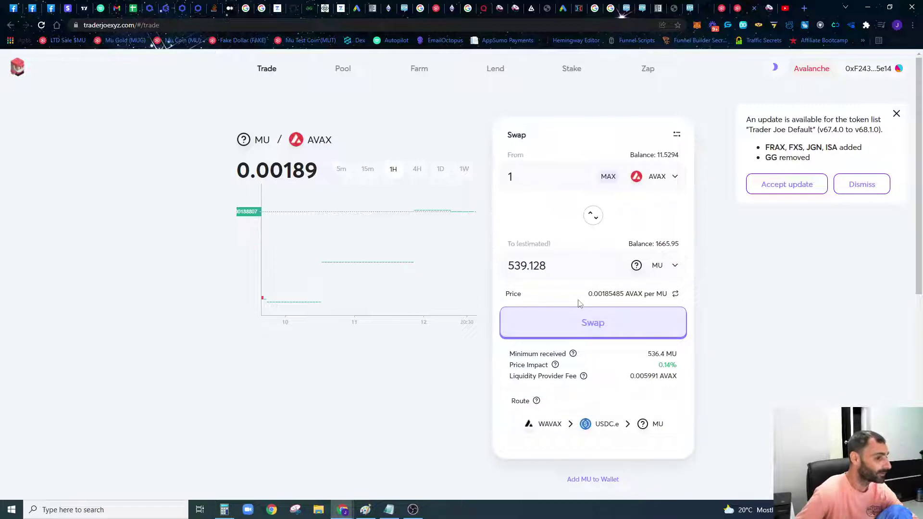
{"action": "left_click", "coordinate": [770, 6]}
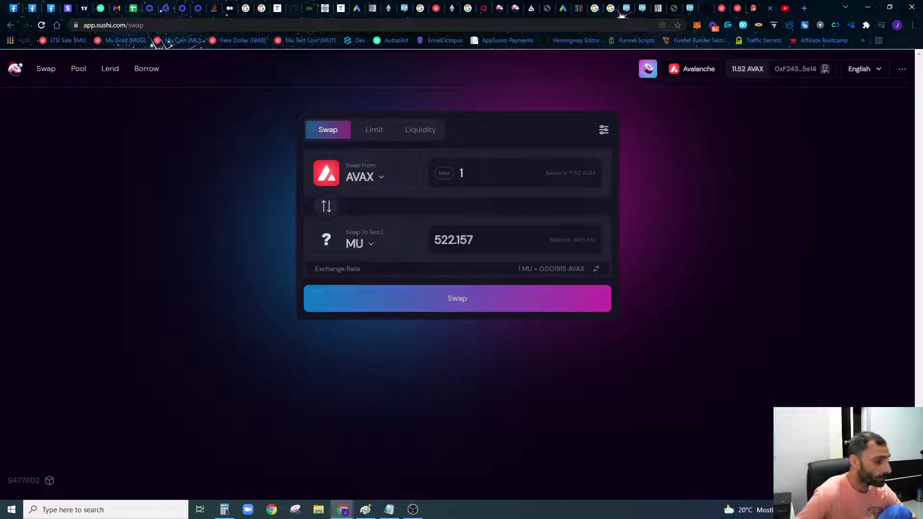
{"action": "left_click", "coordinate": [753, 6]}
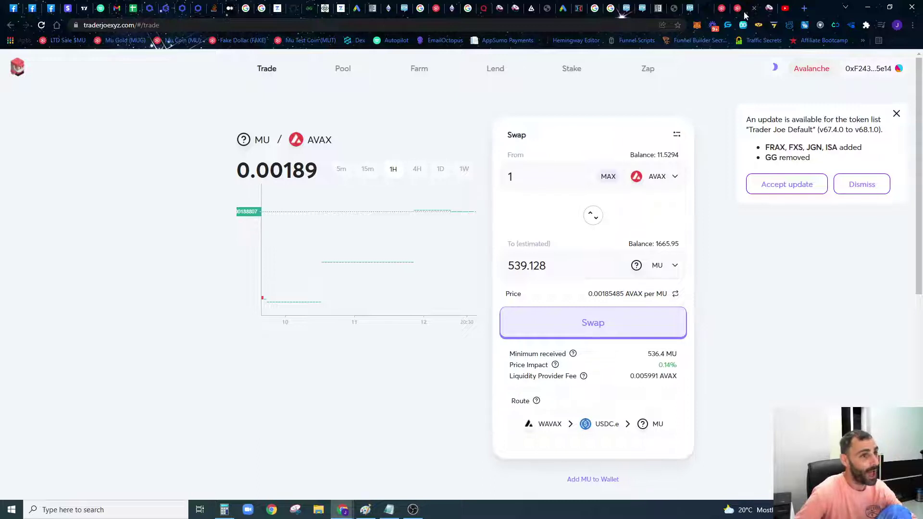
{"action": "left_click", "coordinate": [770, 7]}
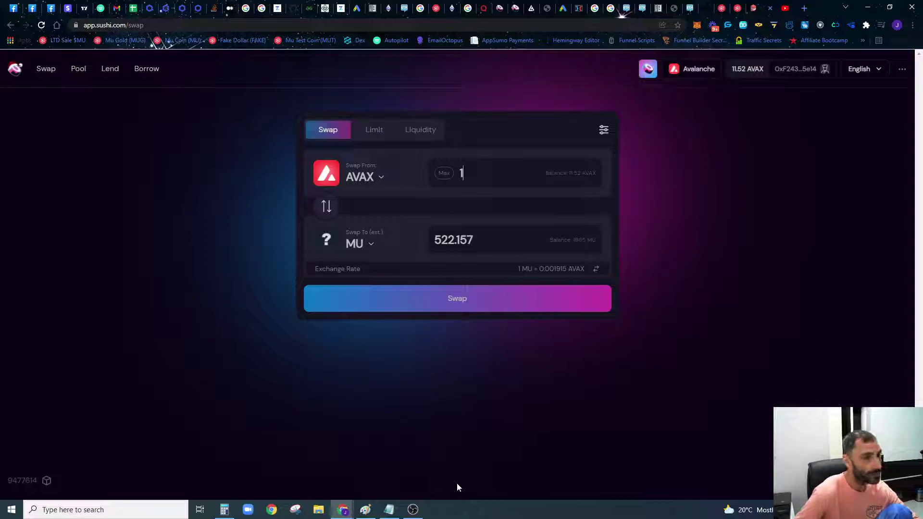
Copy Trader Joe's MU estimate, reverse the SushiSwap pair to sell MU for AVAX, and enter 539.133 MU as the amount
{"action": "left_click", "coordinate": [740, 7]}
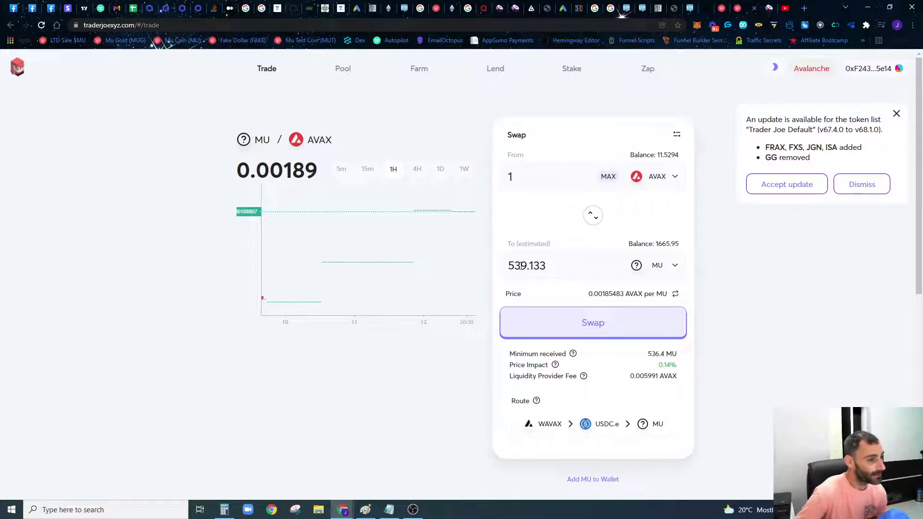
{"action": "double_click", "coordinate": [526, 266]}
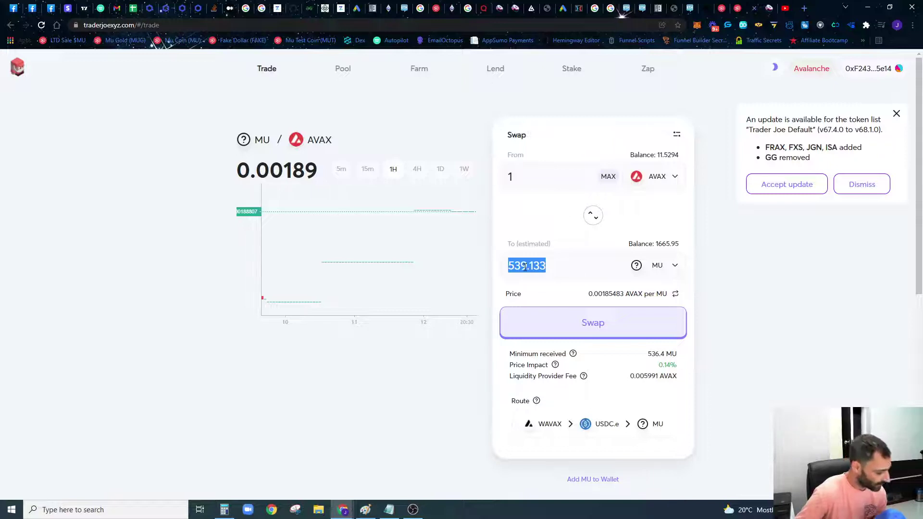
{"action": "left_click", "coordinate": [762, 8]}
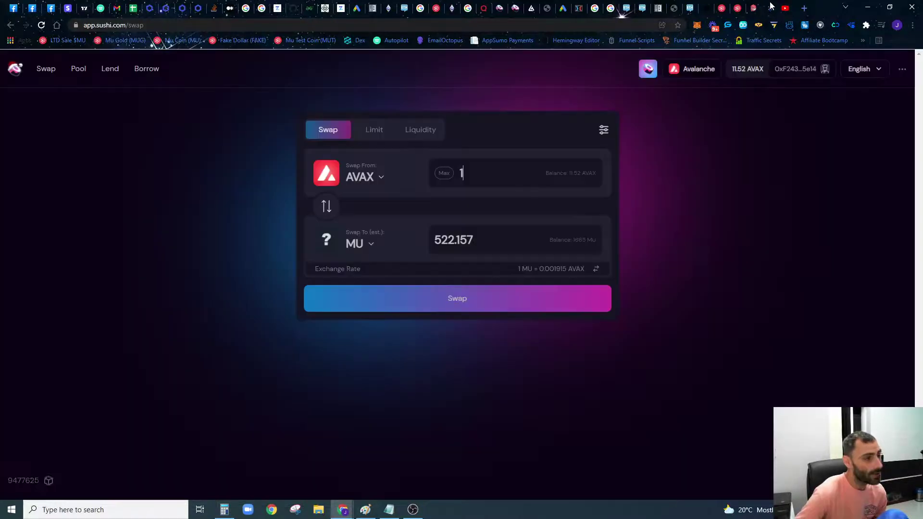
{"action": "left_click", "coordinate": [327, 208]}
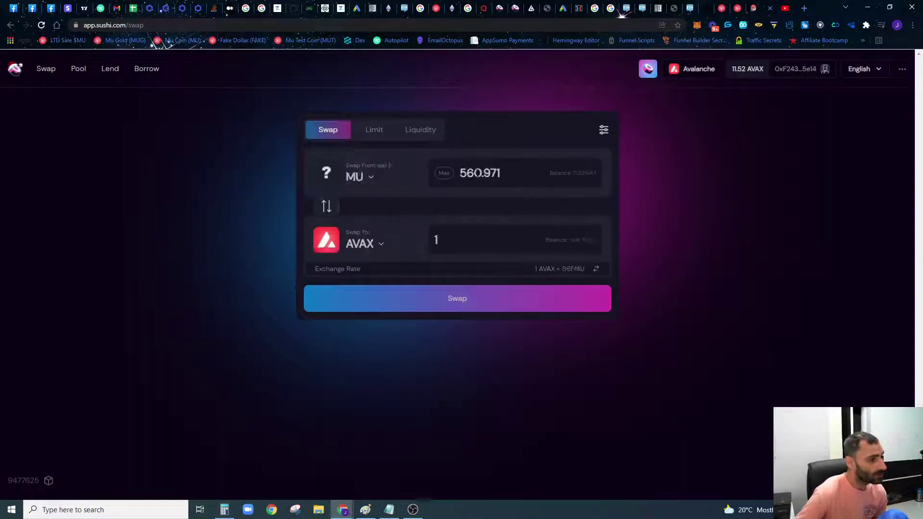
{"action": "double_click", "coordinate": [478, 173]}
{"action": "key", "text": "ctrl+v"}
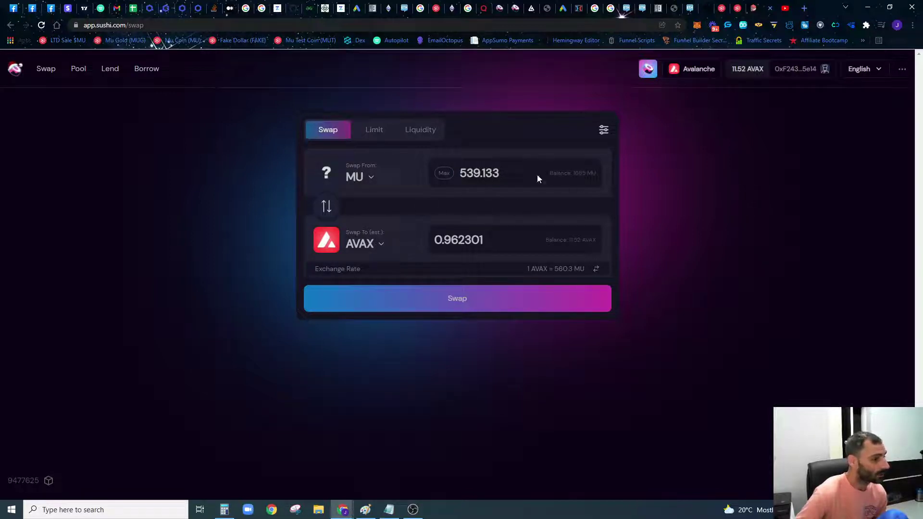
Reverse the pair to AVAX for MU, set the amount to 1 AVAX, and review the swap details without confirming
{"action": "left_click", "coordinate": [327, 207]}
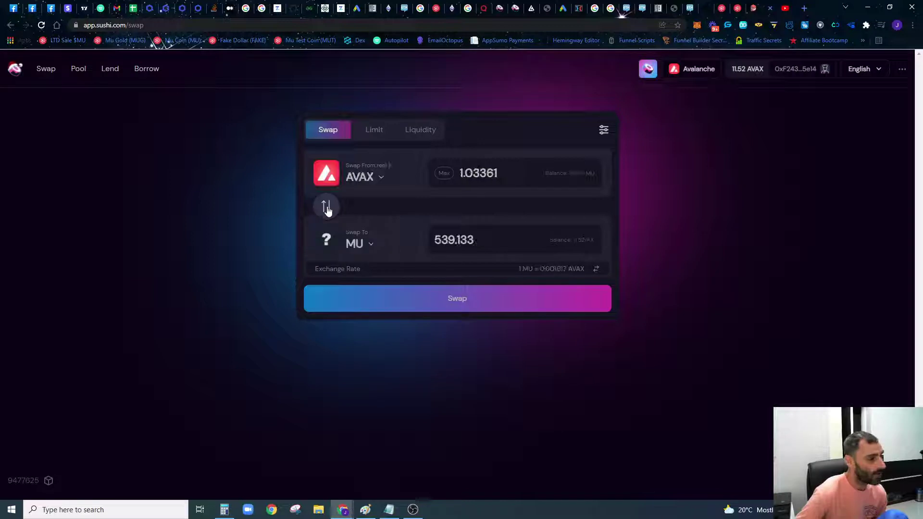
{"action": "double_click", "coordinate": [478, 173]}
{"action": "type", "text": "1"}
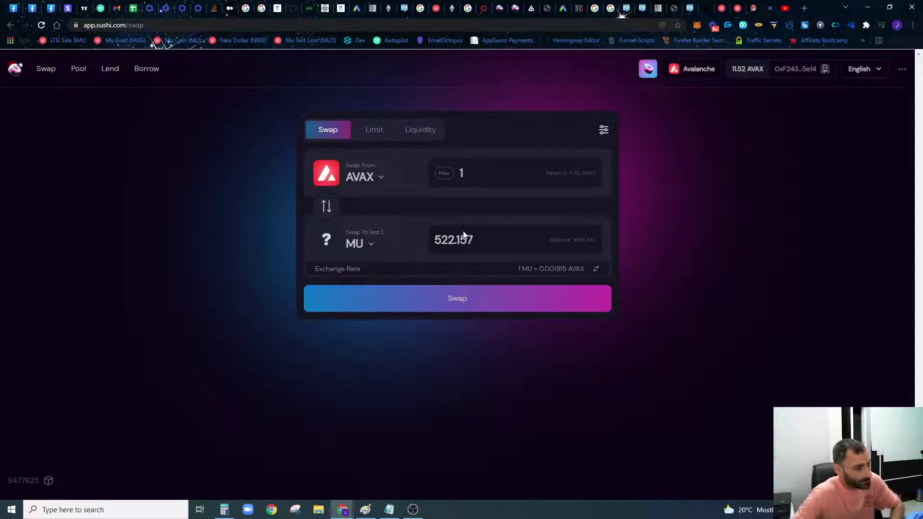
{"action": "left_click", "coordinate": [446, 300]}
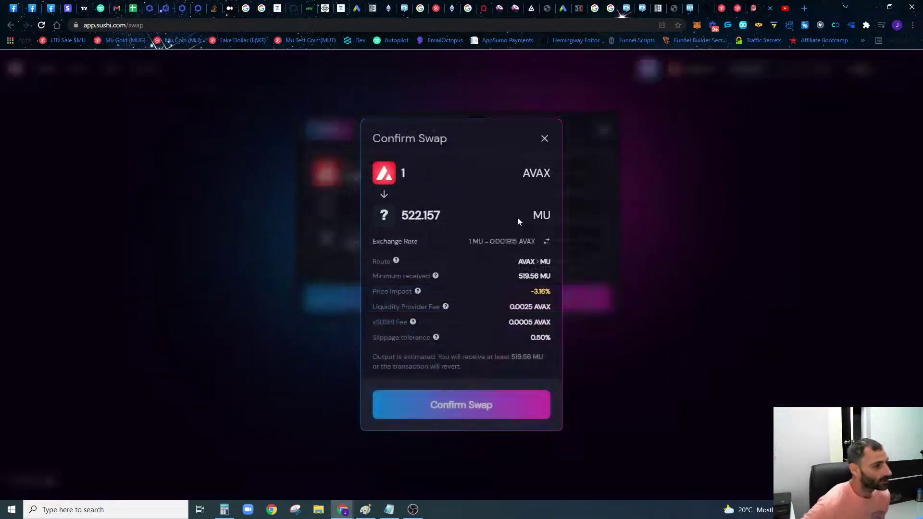
{"action": "left_click", "coordinate": [544, 139]}
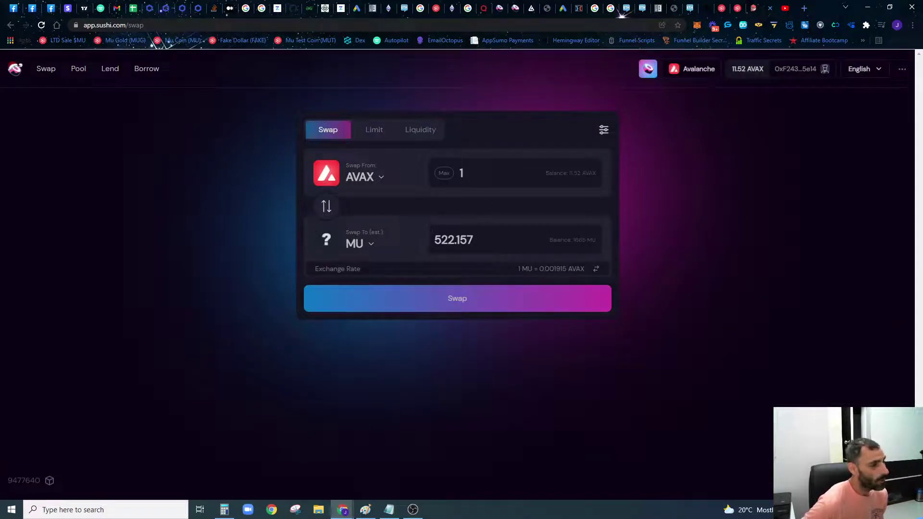
Try USDC as the token to swap from, and switch back to AVAX
{"action": "left_click", "coordinate": [389, 177]}
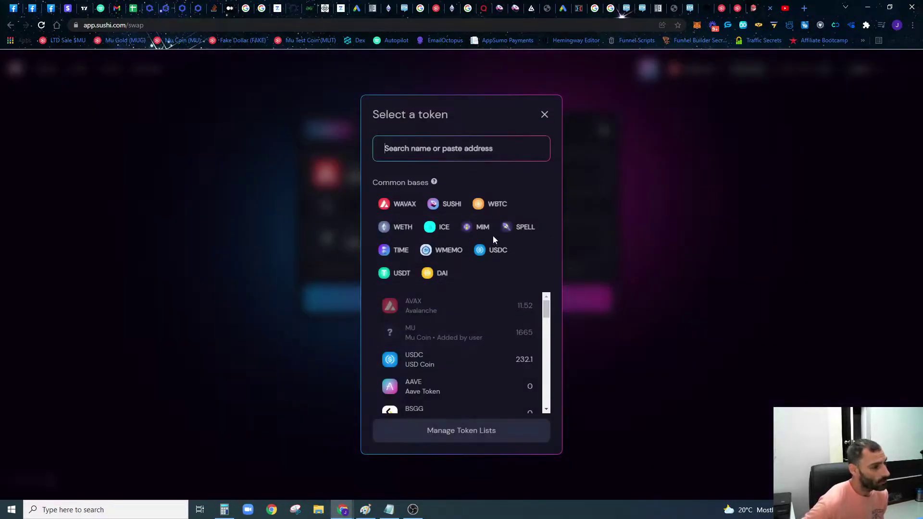
{"action": "left_click", "coordinate": [489, 253]}
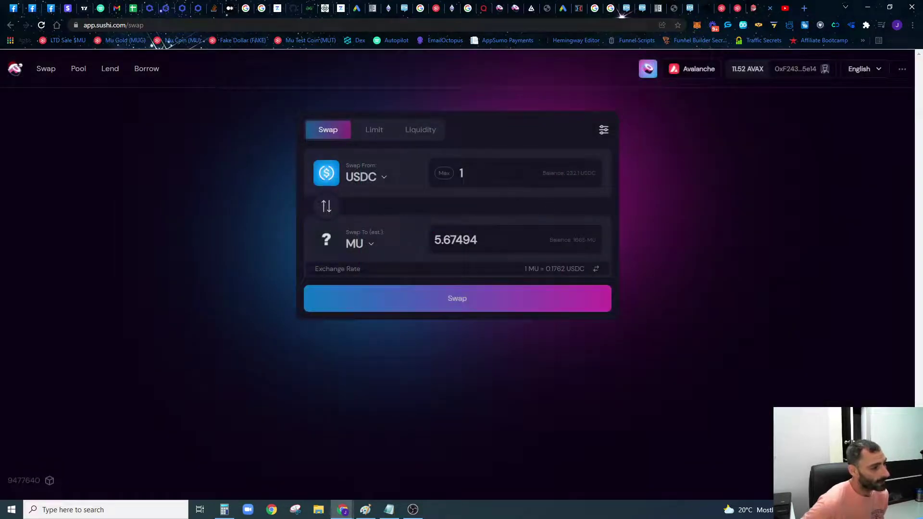
{"action": "left_click", "coordinate": [361, 177]}
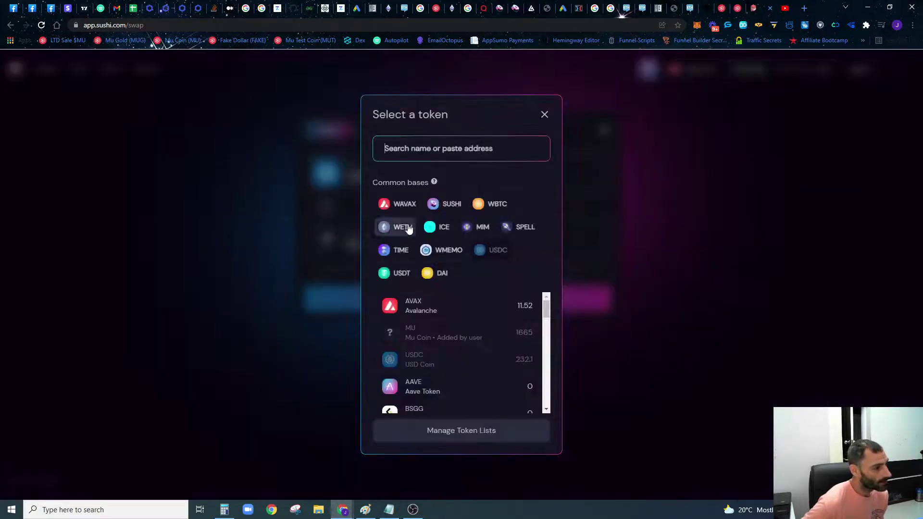
{"action": "left_click", "coordinate": [402, 300]}
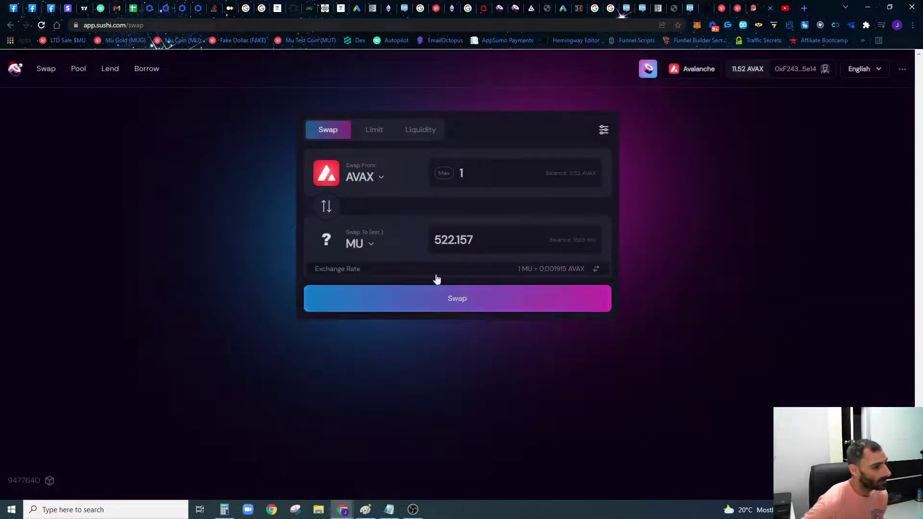
Submit the swap of 1 AVAX for MU, confirm the transaction in MetaMask, and close the submitted-transaction notice
{"action": "left_click", "coordinate": [443, 308]}
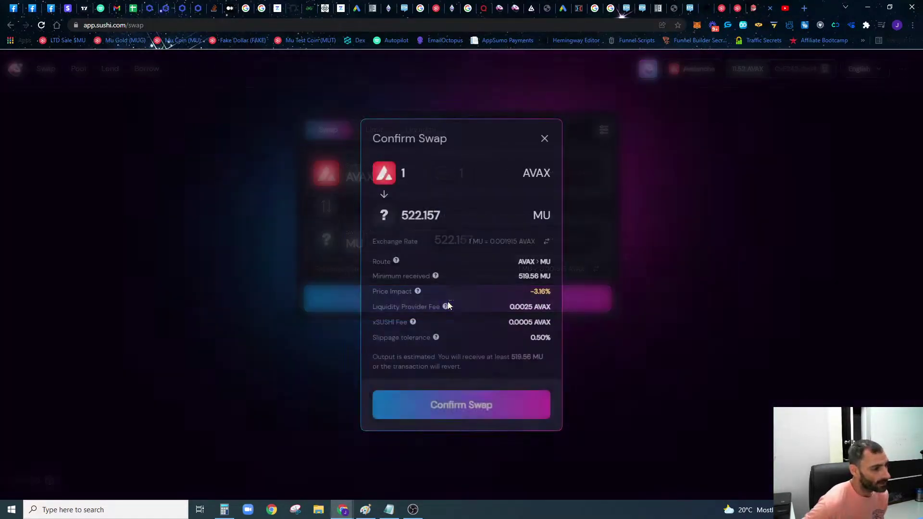
{"action": "left_click", "coordinate": [450, 414]}
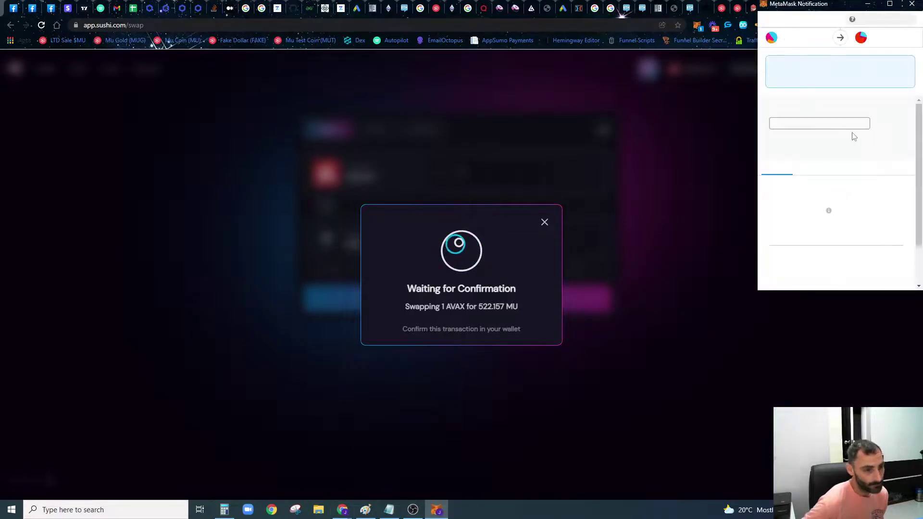
{"action": "left_click", "coordinate": [863, 269]}
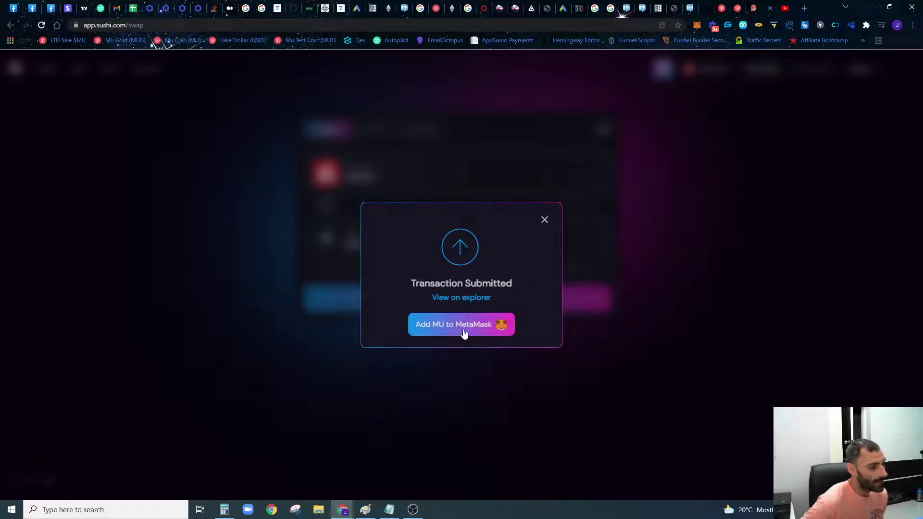
{"action": "left_click", "coordinate": [724, 347]}
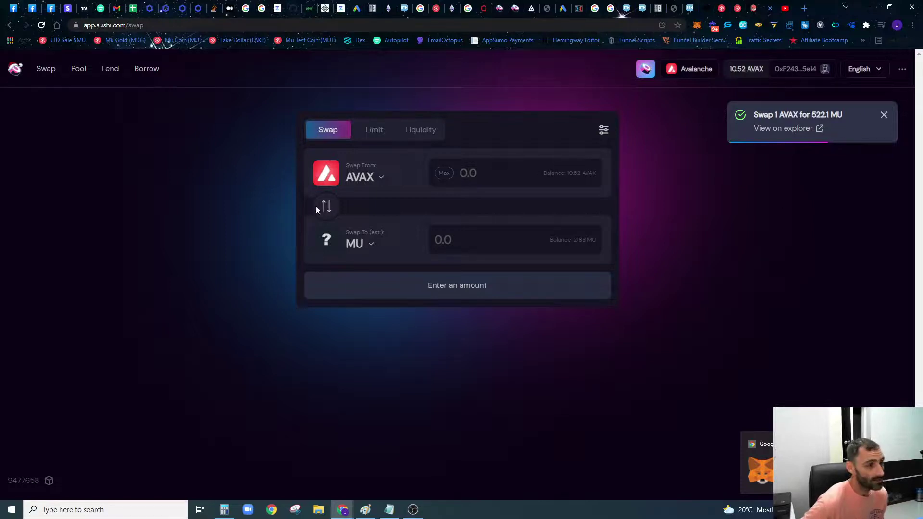
Compare the swap pages of Trader Joe and SushiSwap, and open the Mu Coin token page on Snowtrace
{"action": "left_click", "coordinate": [748, 6]}
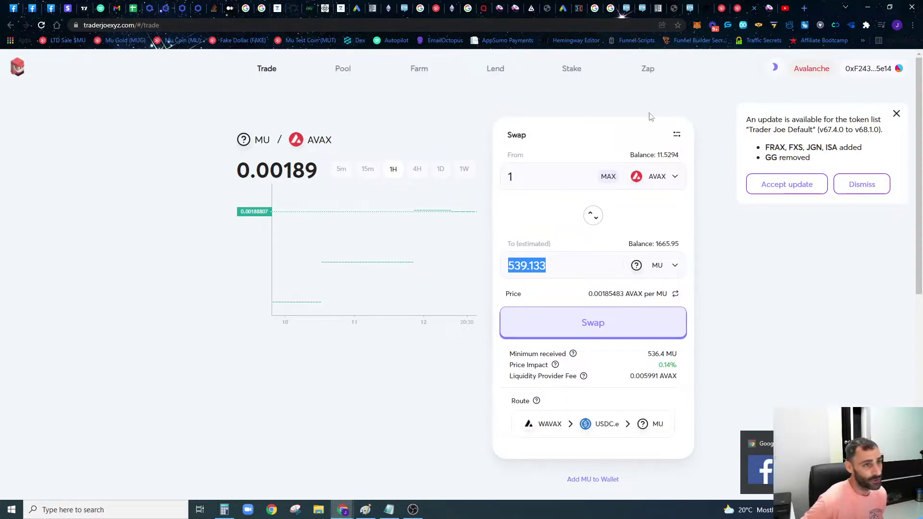
{"action": "left_click", "coordinate": [765, 4]}
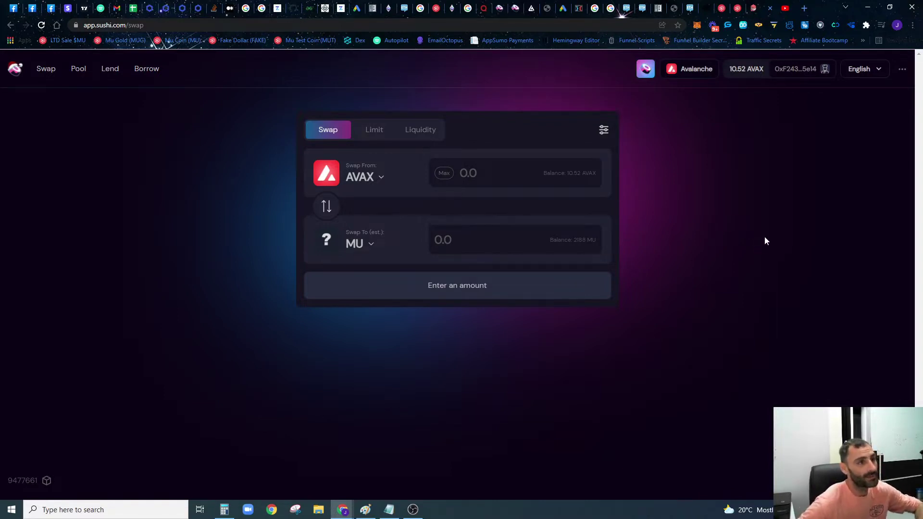
{"action": "left_click", "coordinate": [738, 8]}
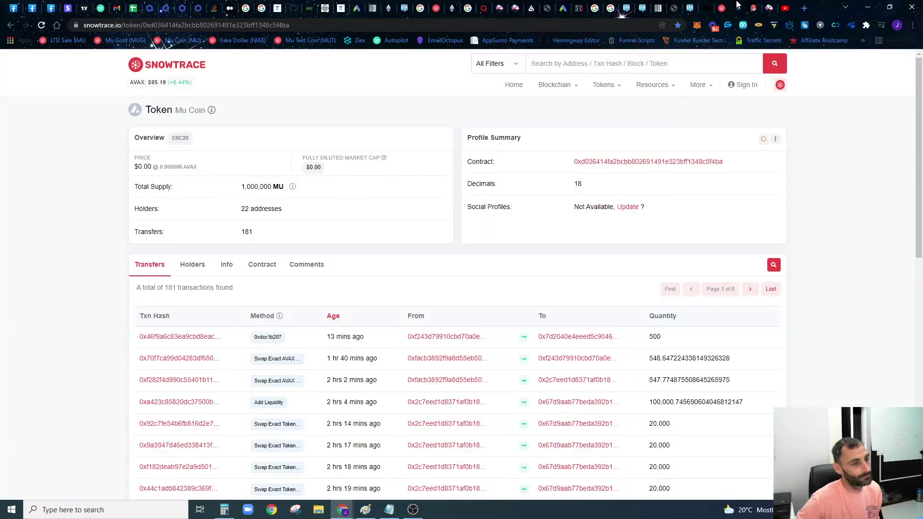